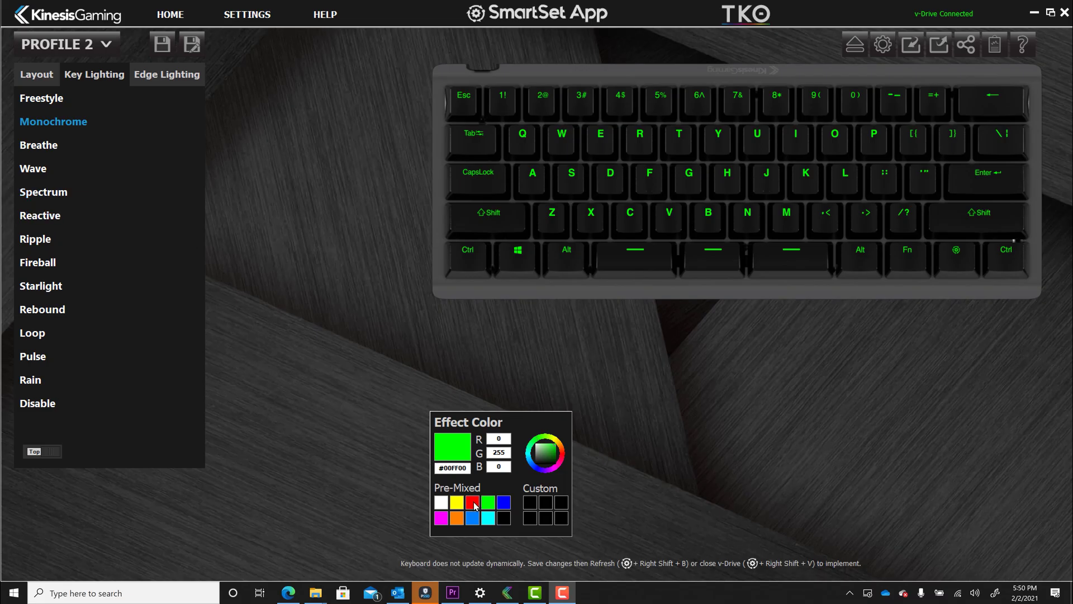
- Set the monochrome key lighting to the red swatch and the edge lighting to Spectrum
{"action": "left_click", "coordinate": [475, 506]}
{"action": "left_click", "coordinate": [166, 74]}
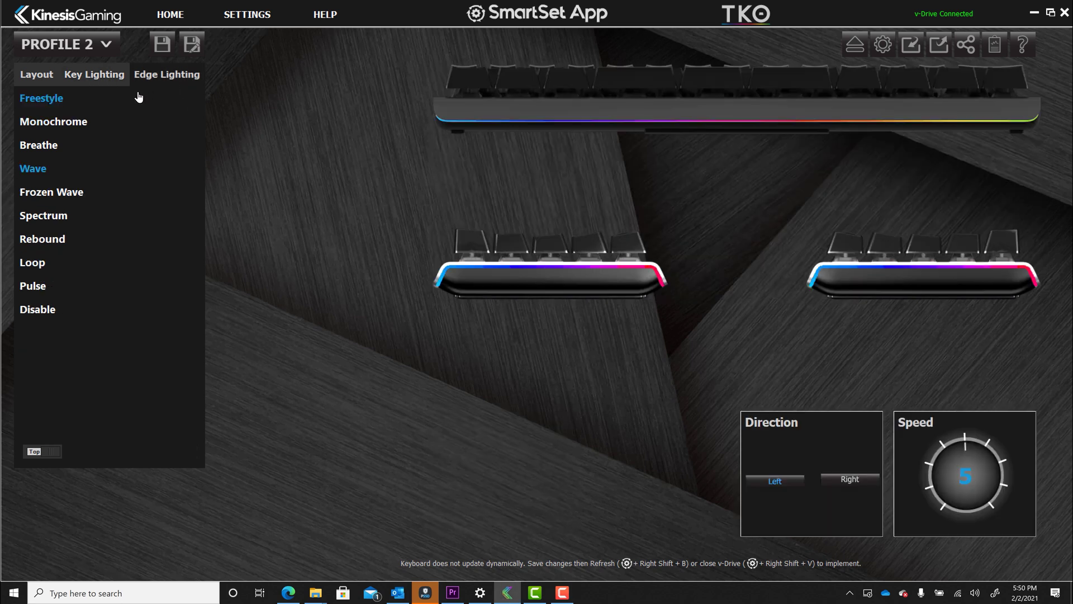
{"action": "left_click", "coordinate": [43, 216]}
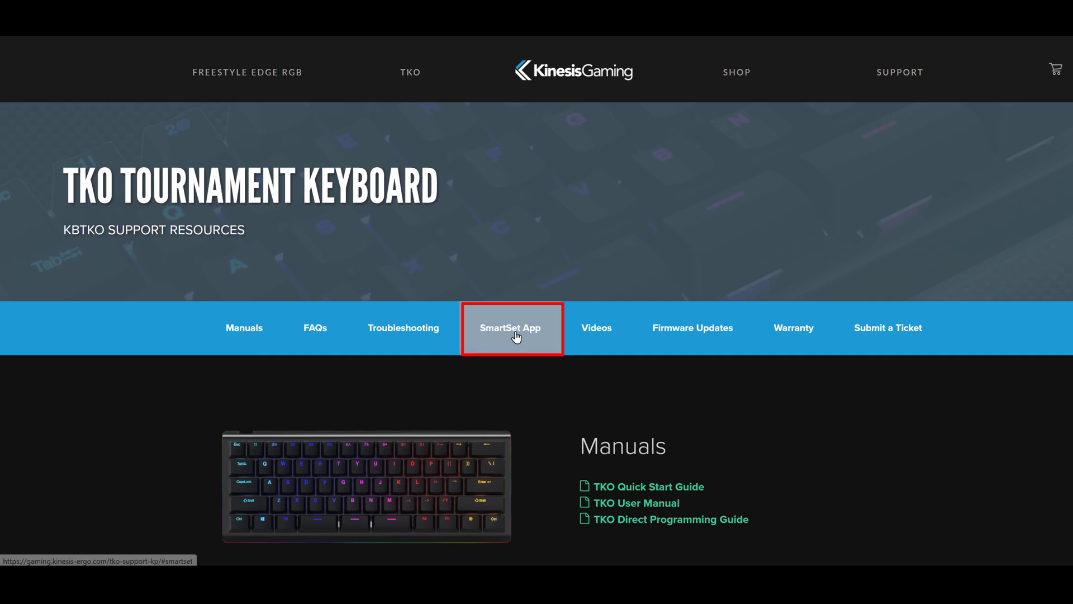
- Download the Windows SmartSet App 3.0 zip from the SmartSet App section and open it
{"action": "left_click", "coordinate": [509, 328]}
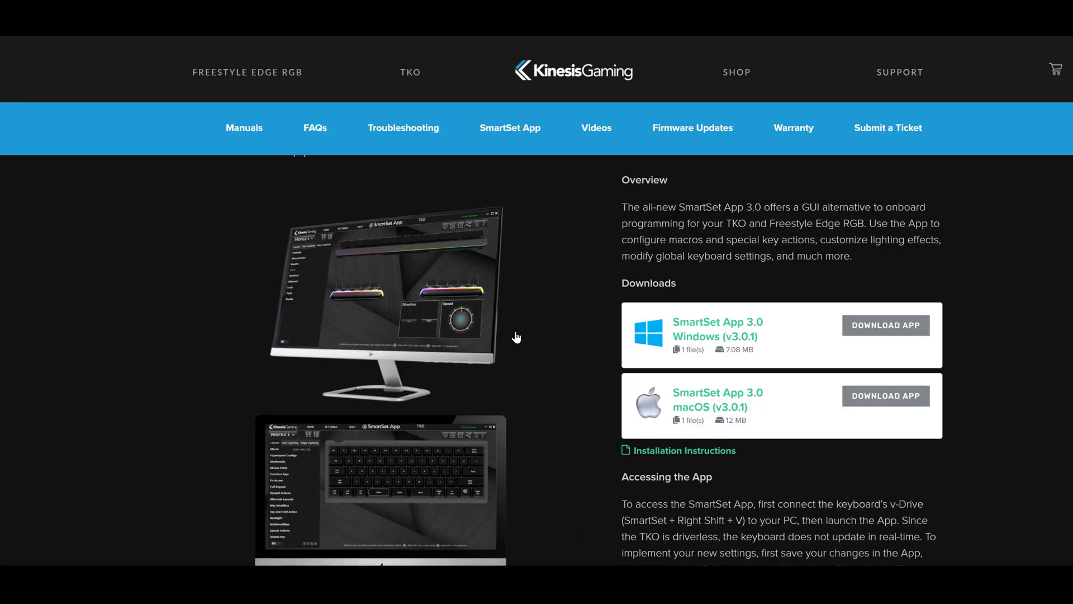
{"action": "left_click", "coordinate": [877, 325]}
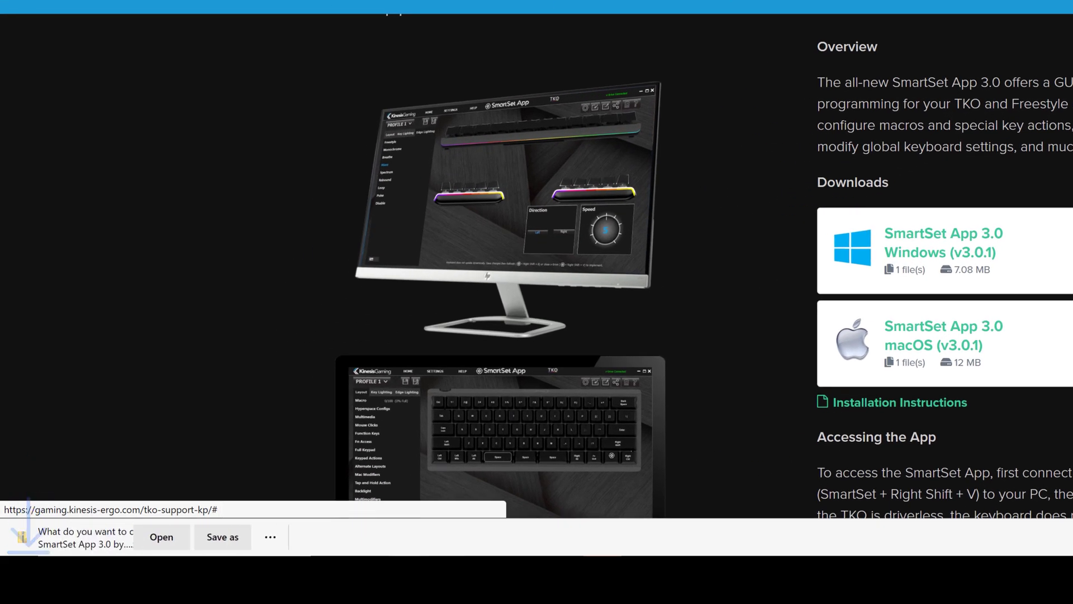
{"action": "left_click", "coordinate": [196, 537]}
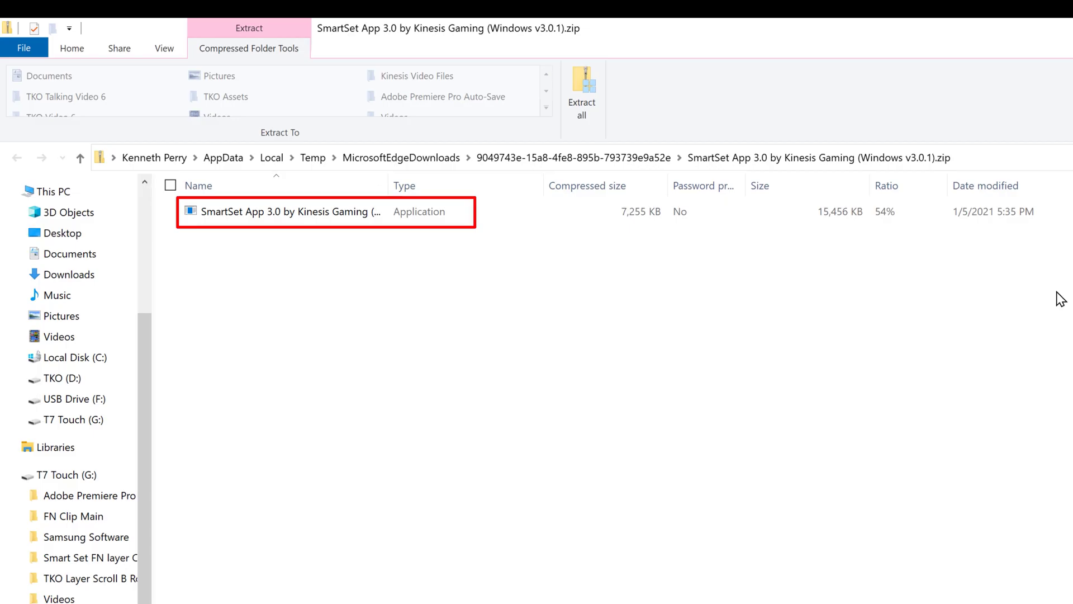
- Run the SmartSet App 3.0 application from inside the downloaded zip
{"action": "left_click", "coordinate": [324, 218]}
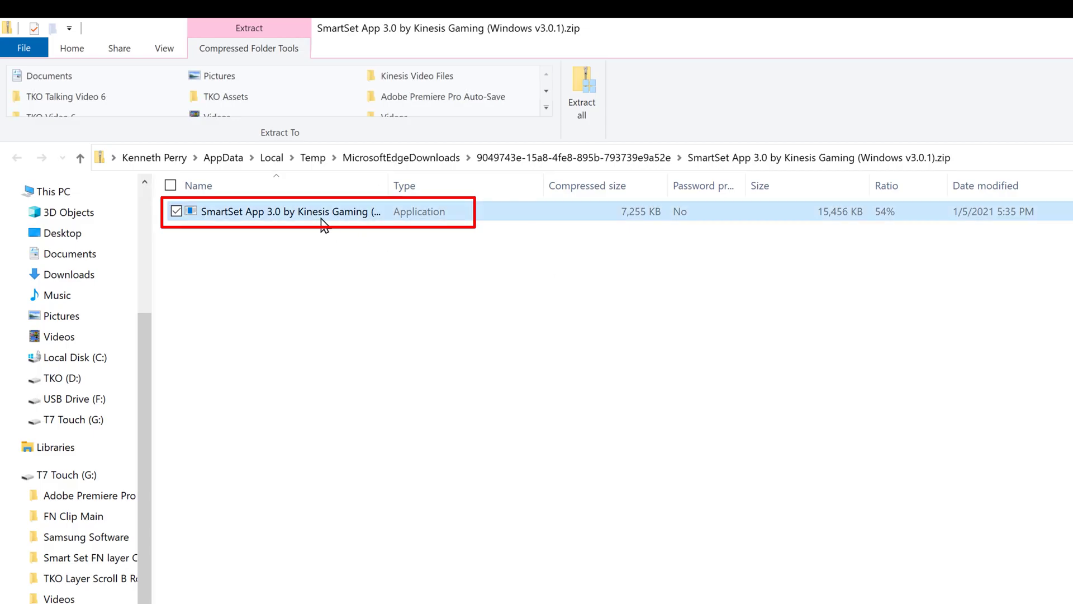
{"action": "double_click", "coordinate": [324, 224]}
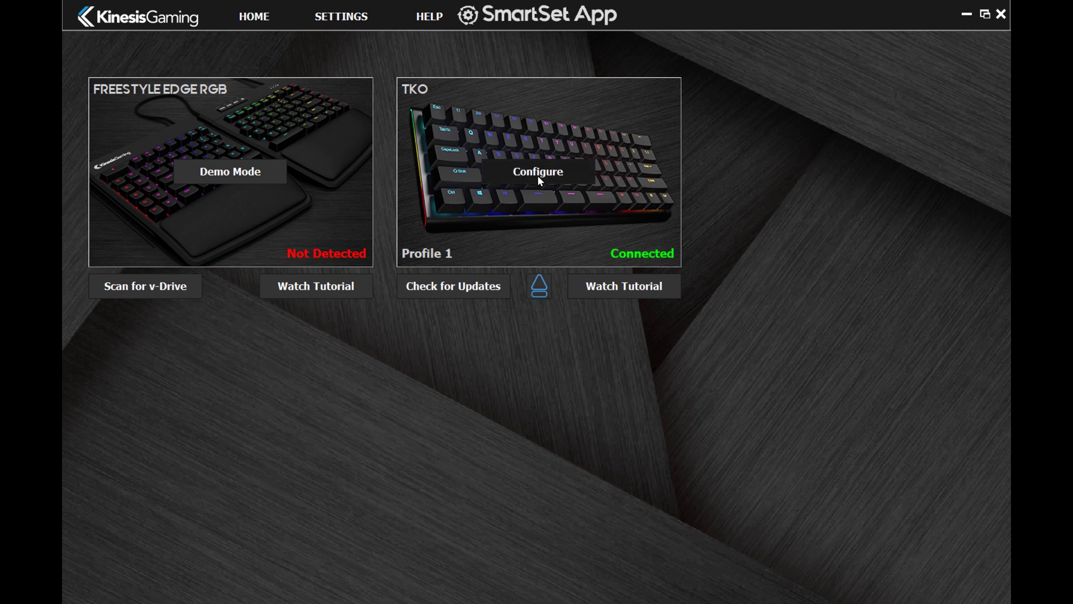
- Open the TKO keyboard's configuration and choose Profile 2 from the profile list
{"action": "left_click", "coordinate": [537, 175]}
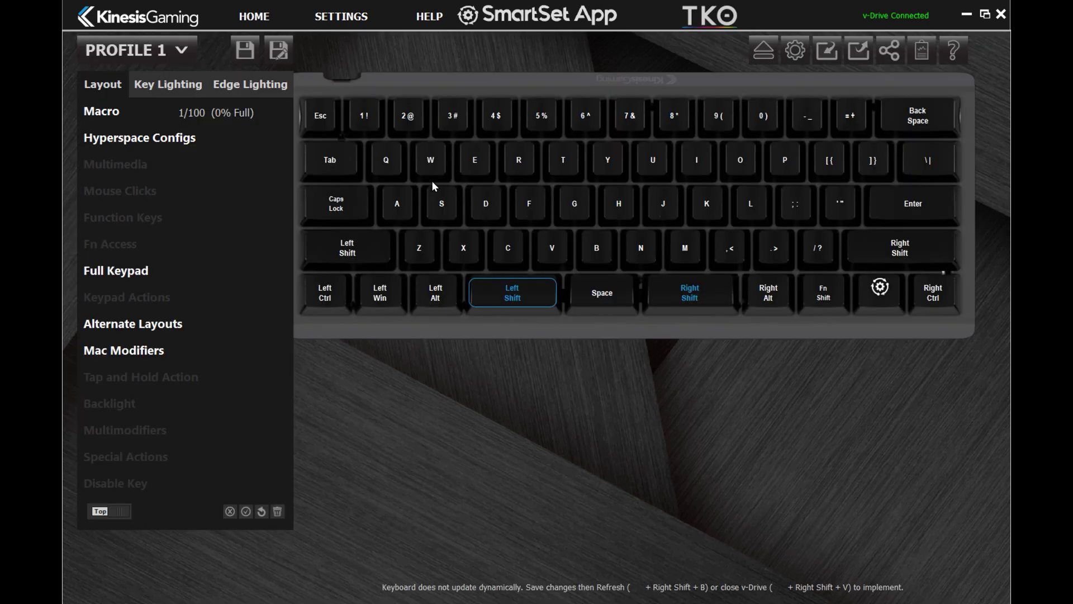
{"action": "left_click", "coordinate": [182, 49]}
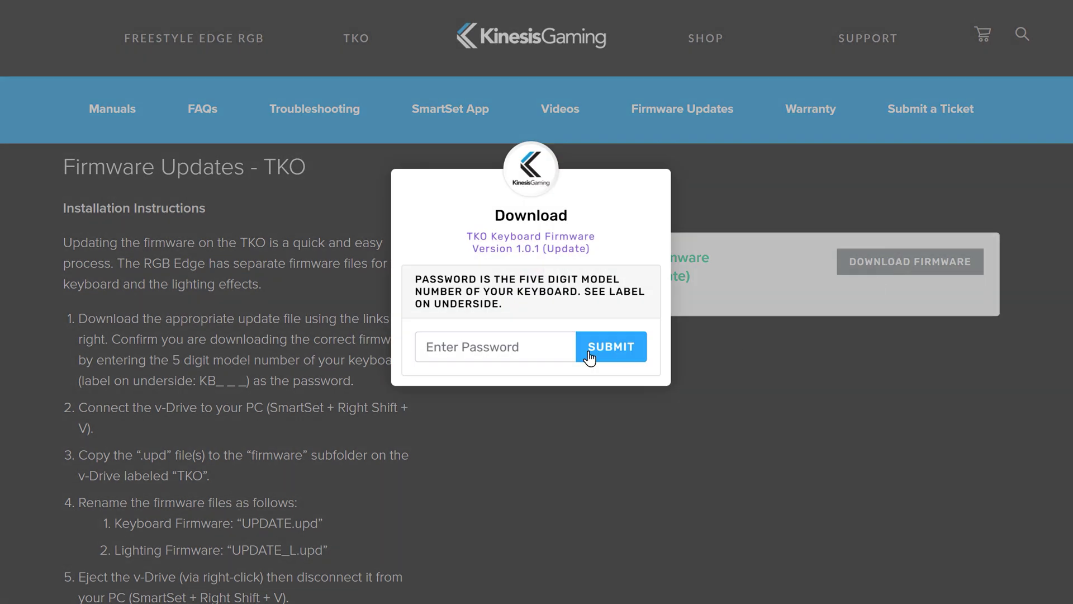
{"action": "left_click", "coordinate": [531, 347]}
{"action": "type", "text": "2"}
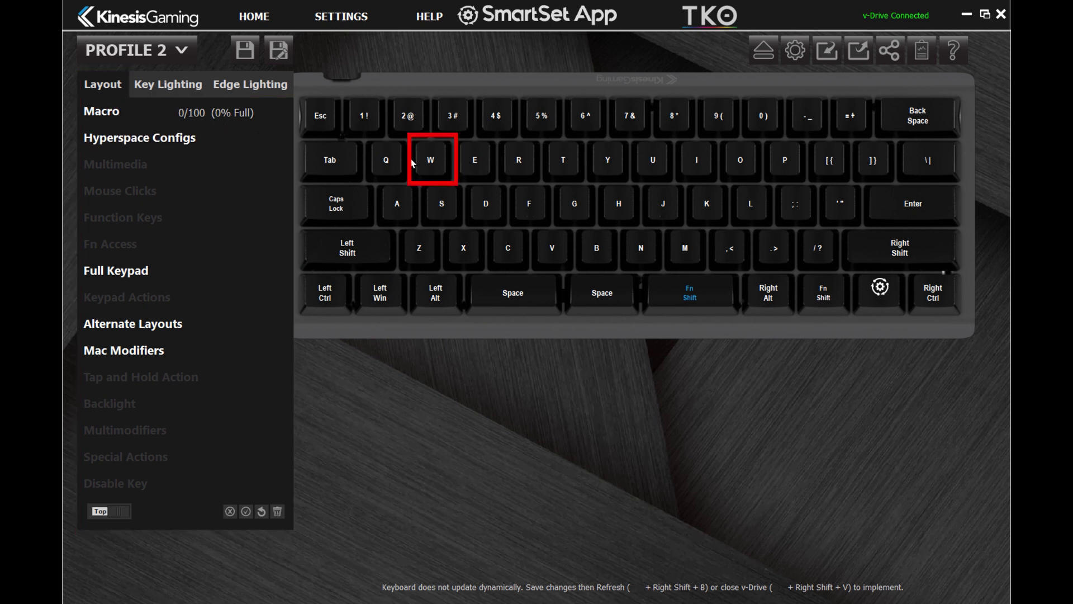
- Remap the W key to a left mouse click
{"action": "left_click", "coordinate": [430, 161]}
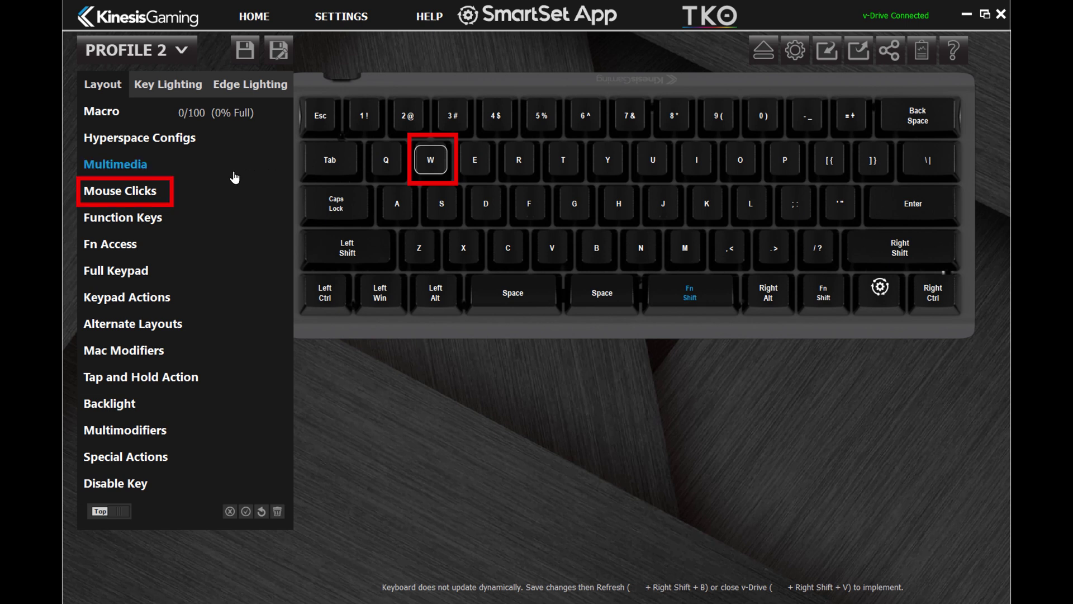
{"action": "left_click", "coordinate": [151, 194]}
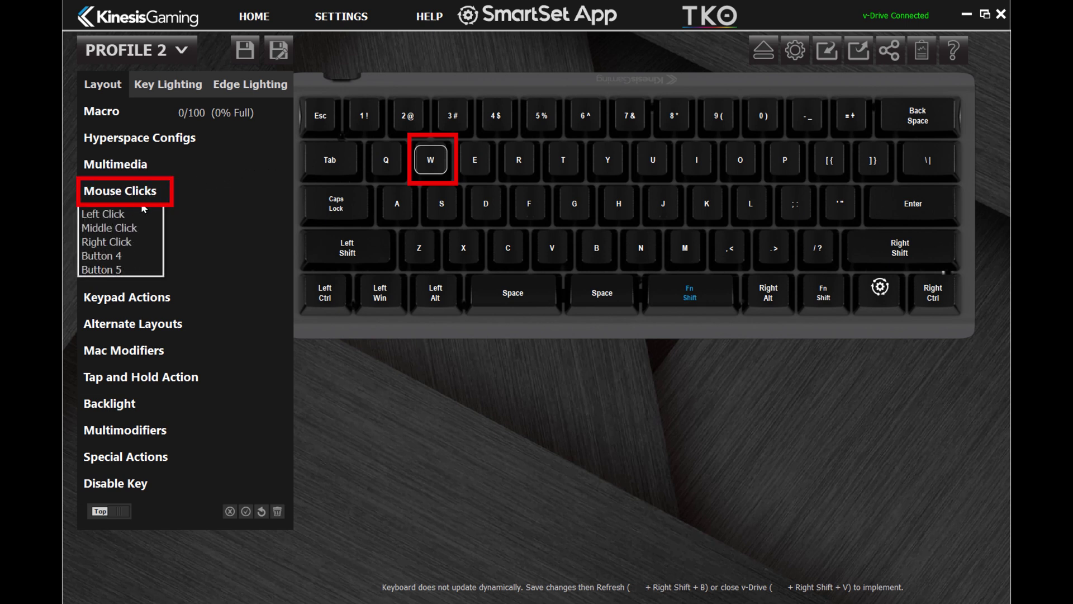
{"action": "left_click", "coordinate": [137, 212]}
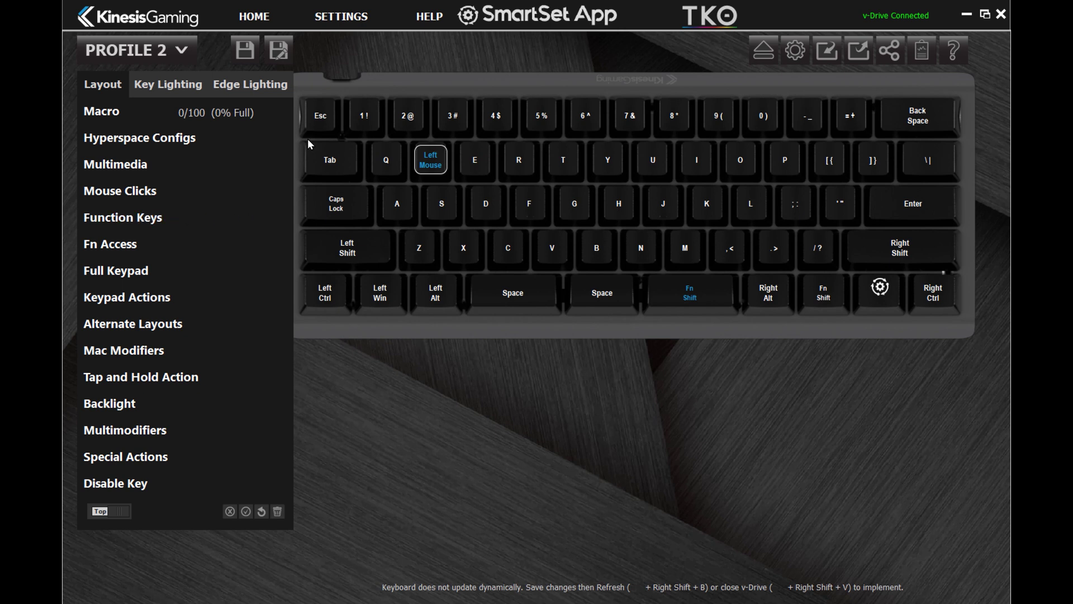
- Assign a macro with multiplay count 5 to the Esc key
{"action": "left_click", "coordinate": [117, 115]}
{"action": "type", "text": "Test_Macro"}
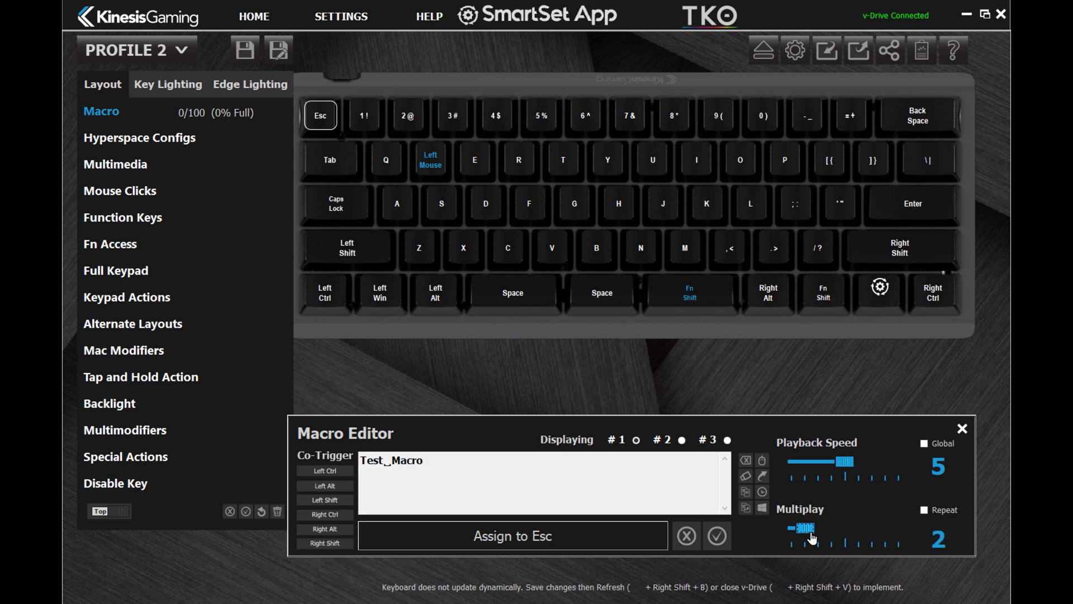
{"action": "left_click_drag", "start_coordinate": [806, 528], "coordinate": [836, 528]}
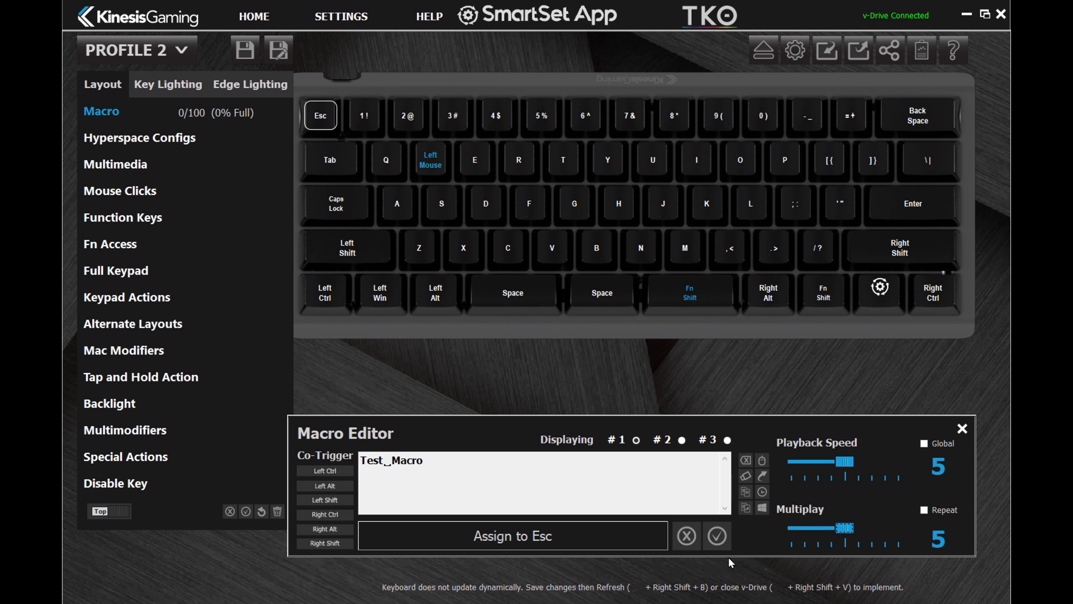
{"action": "left_click", "coordinate": [718, 540]}
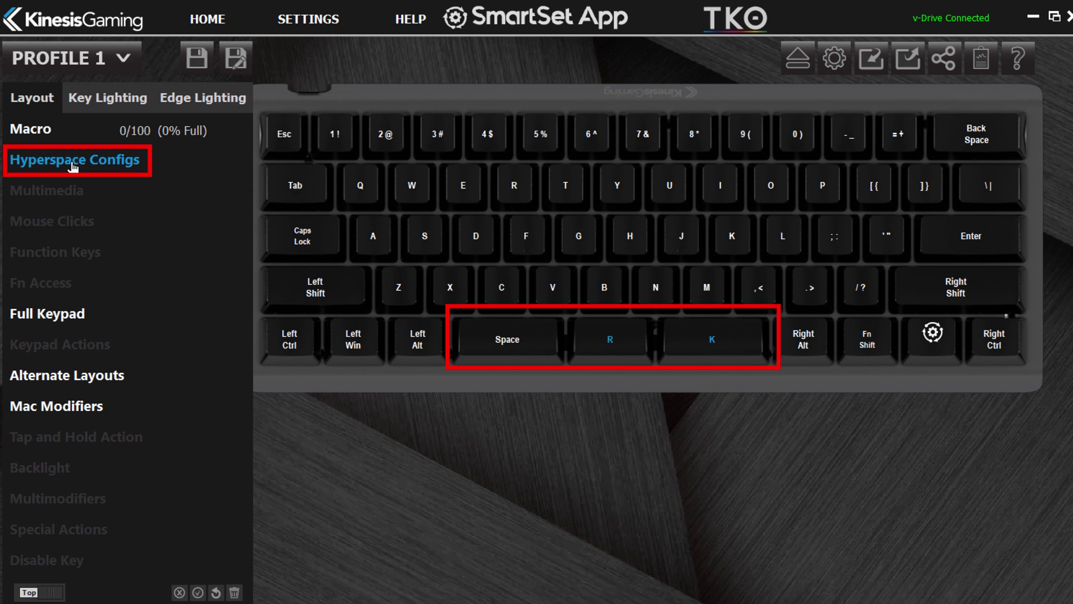
- Browse Profile 1's Hyperspace Configs presets, then go to Key Lighting
{"action": "left_click", "coordinate": [75, 160]}
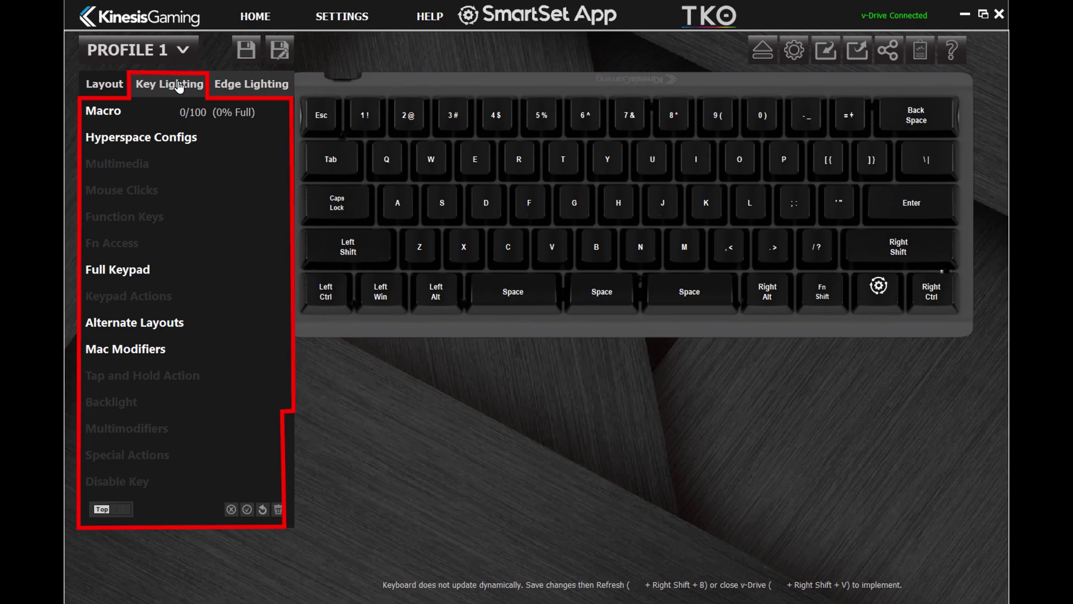
{"action": "left_click", "coordinate": [170, 84]}
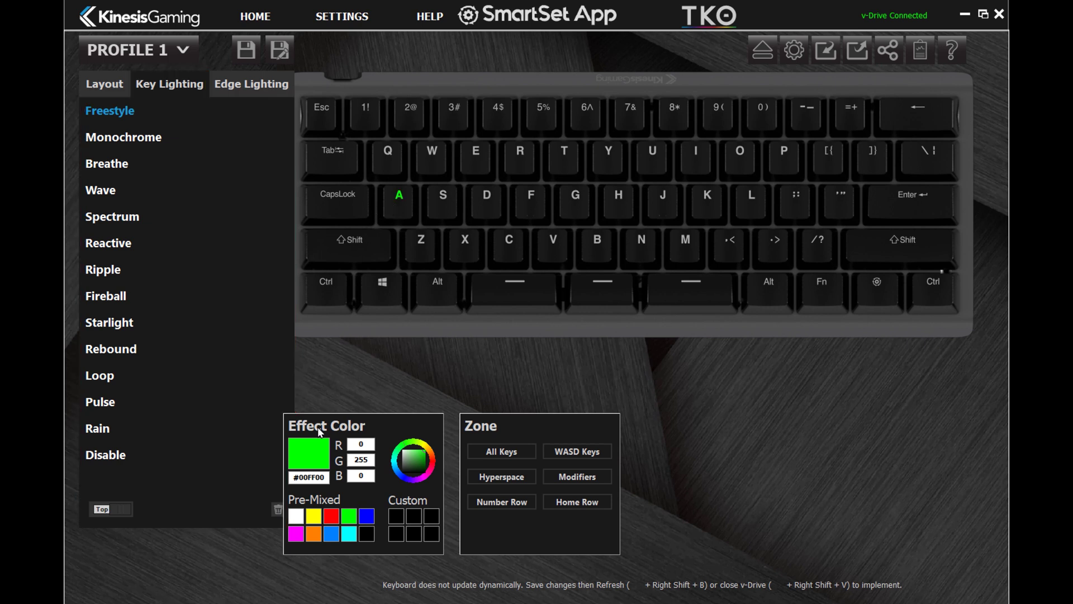
- Try red, orange and magenta effect colours, painting the D key magenta
{"action": "left_click", "coordinate": [332, 514]}
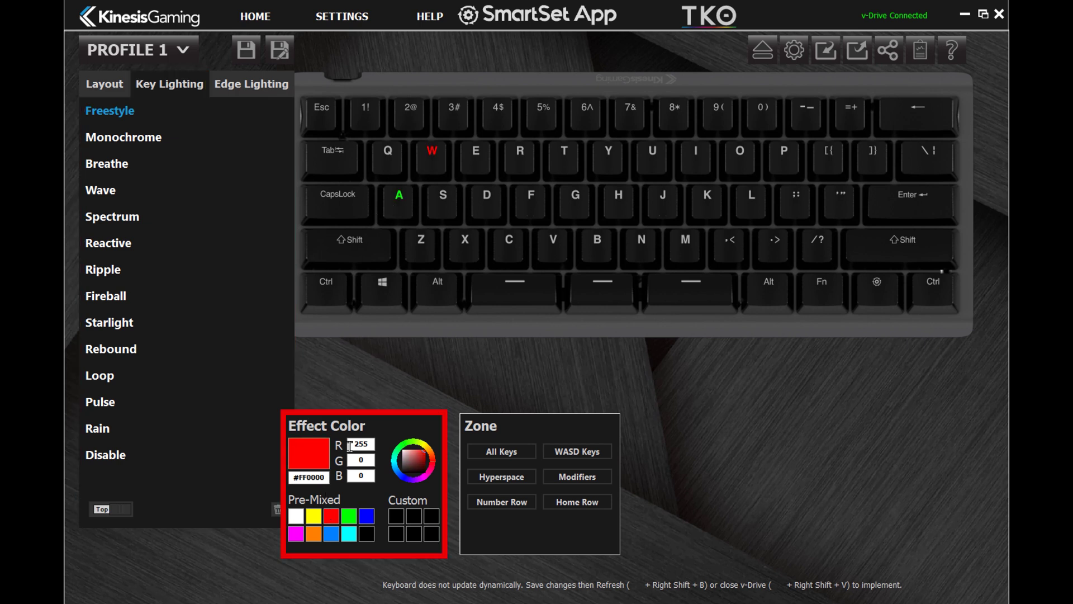
{"action": "left_click", "coordinate": [317, 533]}
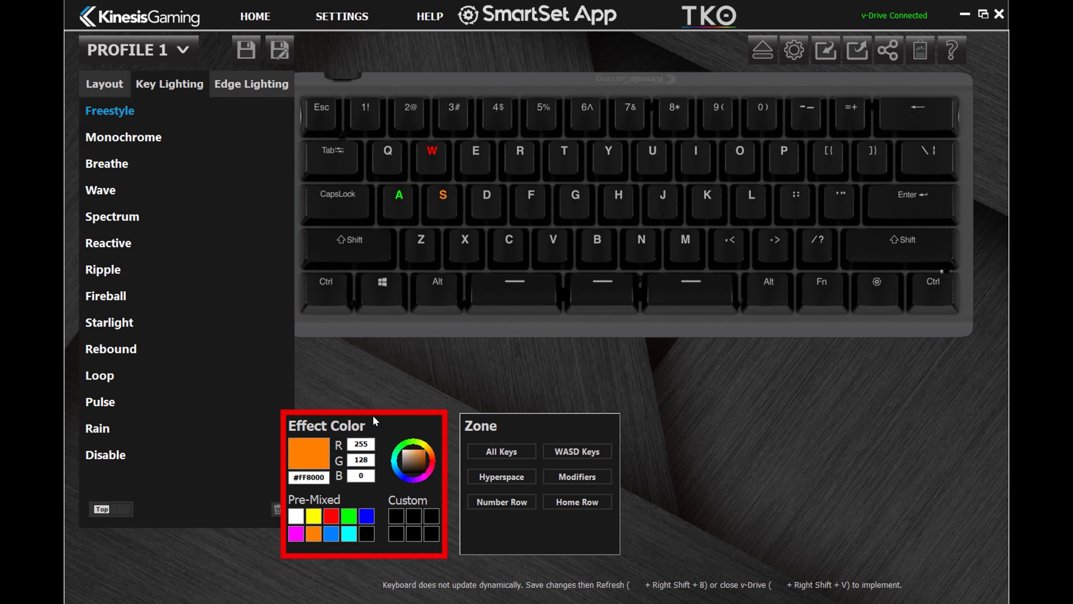
{"action": "left_click", "coordinate": [294, 535]}
{"action": "left_click", "coordinate": [487, 195]}
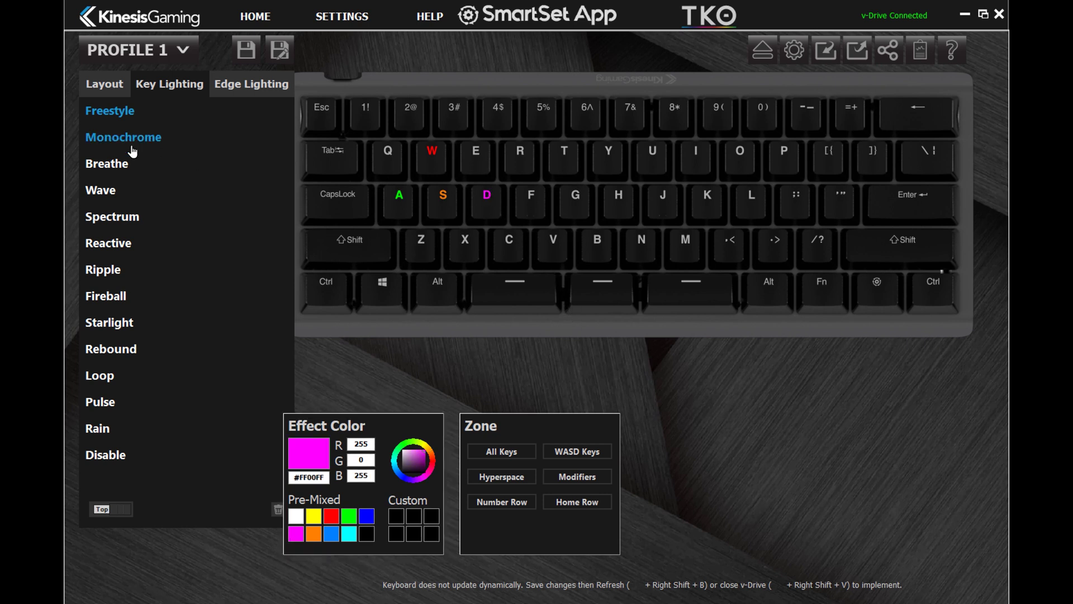
- Apply Rebound key lighting with a yellow effect, red base and vertical direction
{"action": "left_click", "coordinate": [111, 348]}
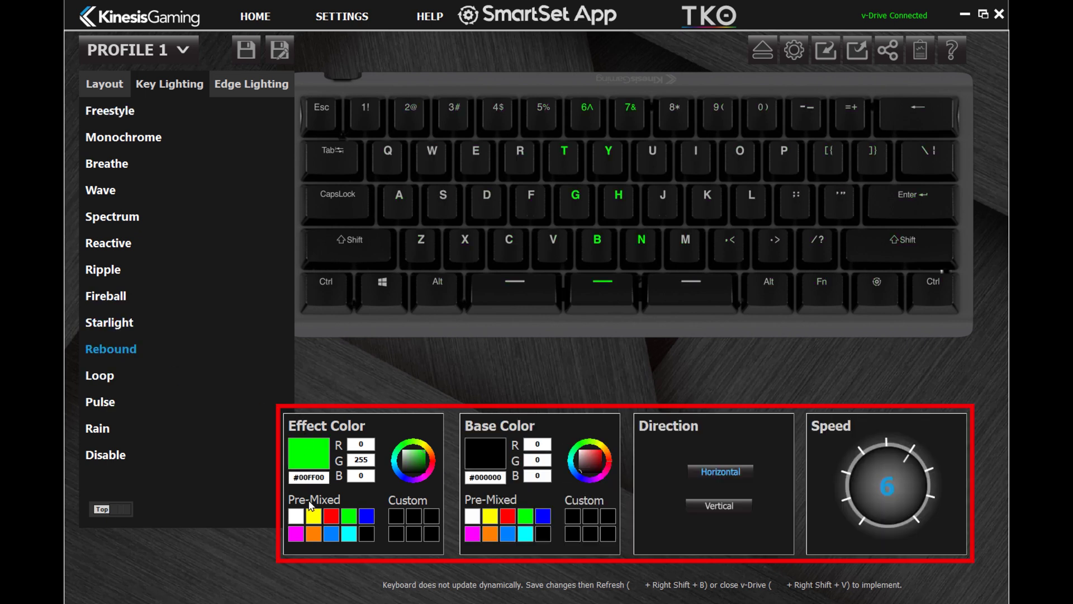
{"action": "left_click", "coordinate": [313, 516]}
{"action": "left_click", "coordinate": [507, 516]}
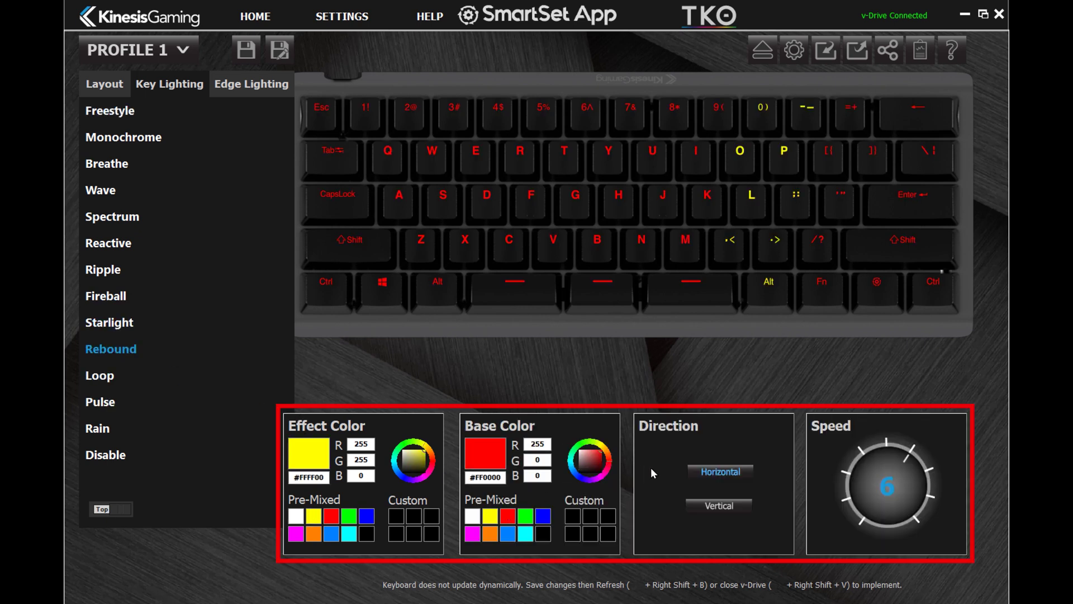
{"action": "left_click", "coordinate": [711, 505]}
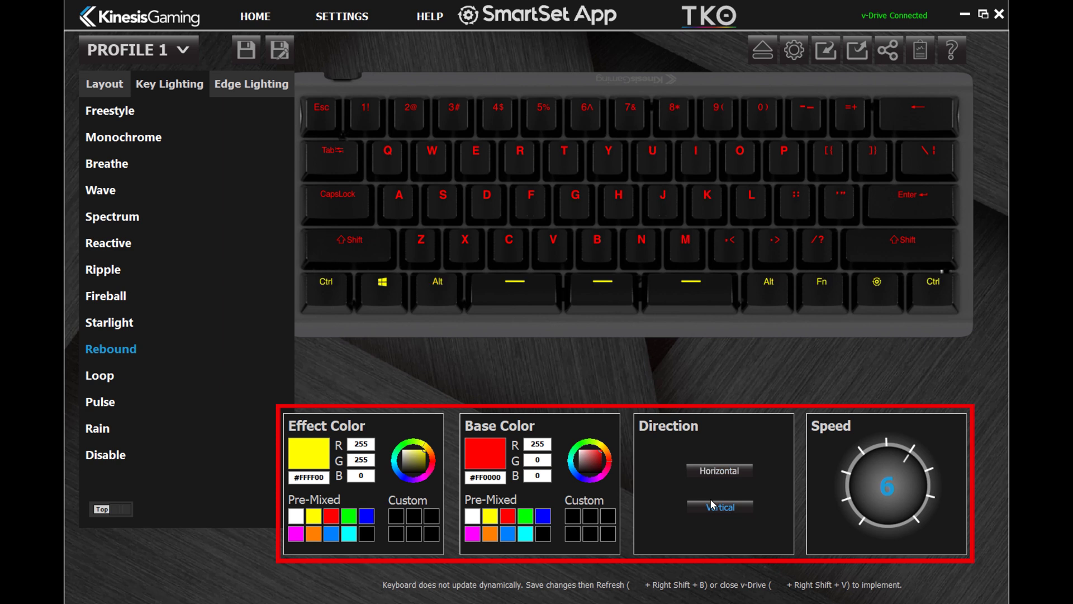
- Slow Rebound speed to 5 and light the IJKL keys orange on the Fn layer
{"action": "left_click", "coordinate": [891, 448]}
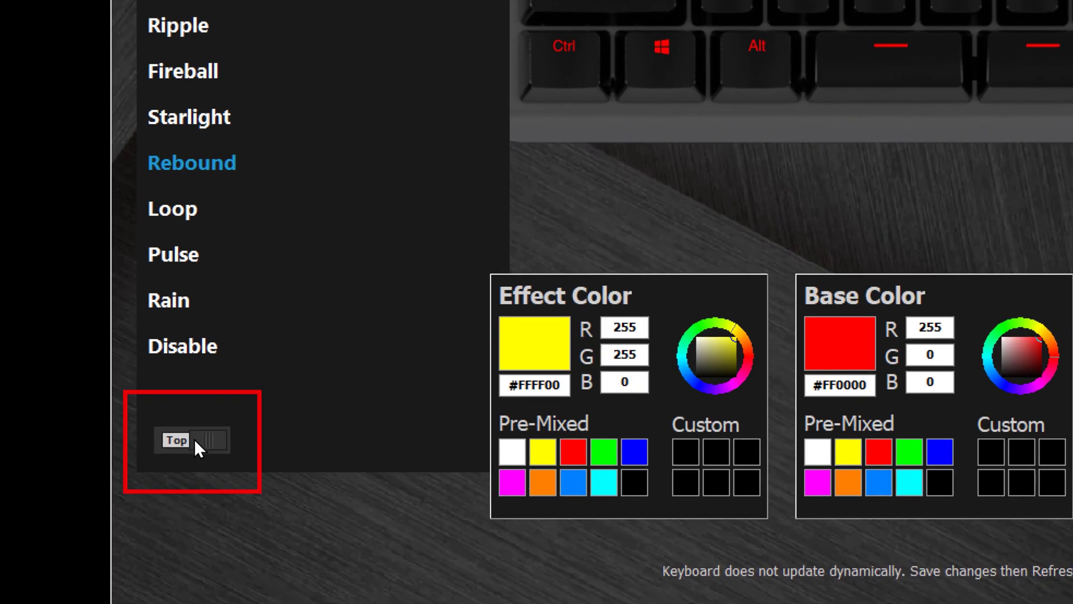
{"action": "left_click", "coordinate": [172, 438]}
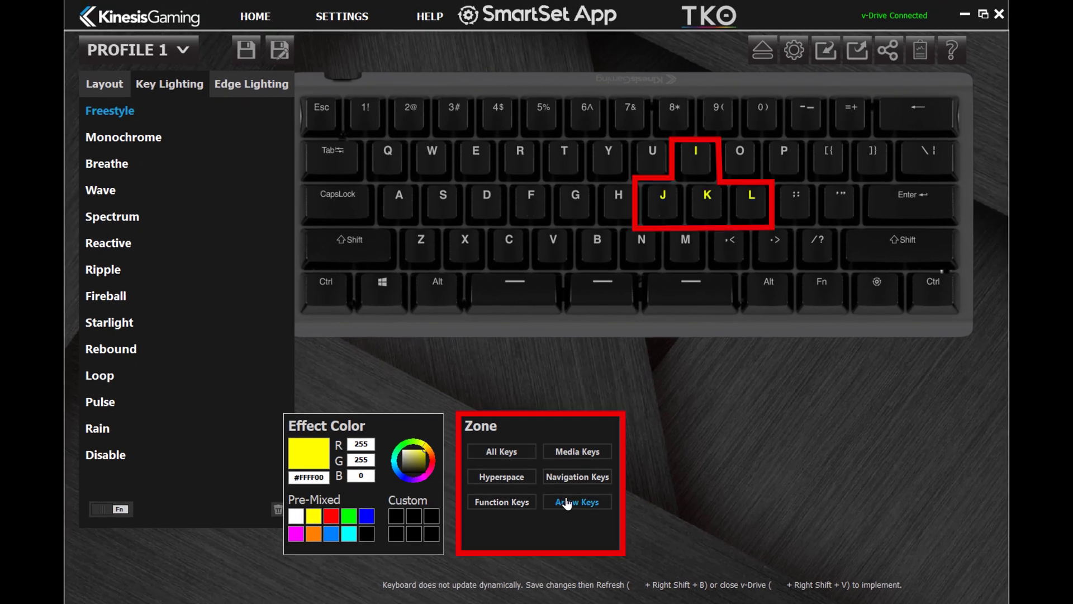
{"action": "left_click", "coordinate": [313, 534]}
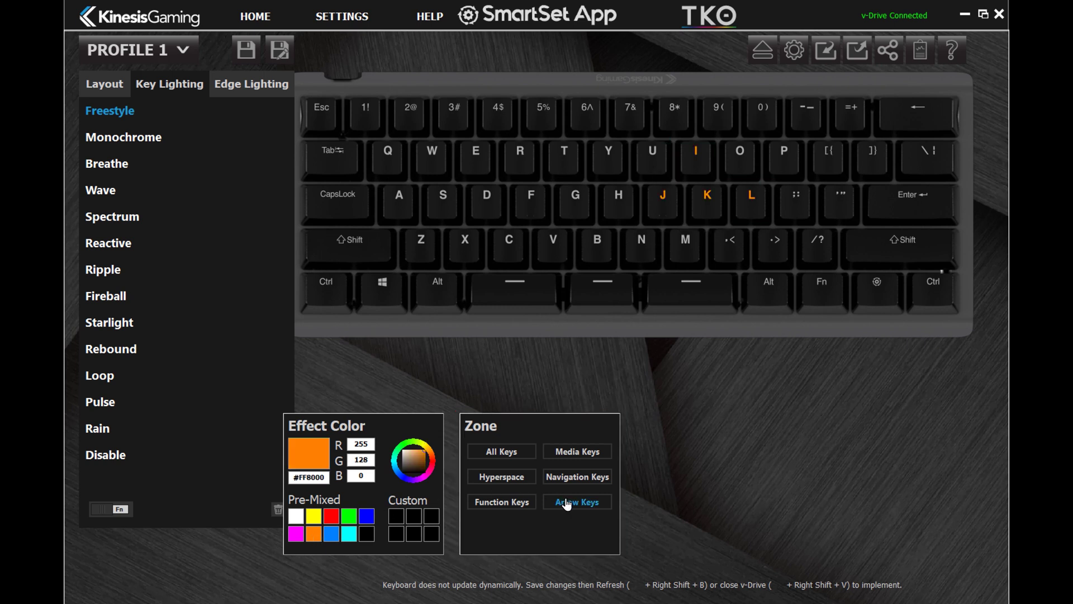
- Try a red Monochrome edge glow, then give the edge lighting the rainbow Wave effect
{"action": "left_click", "coordinate": [252, 87]}
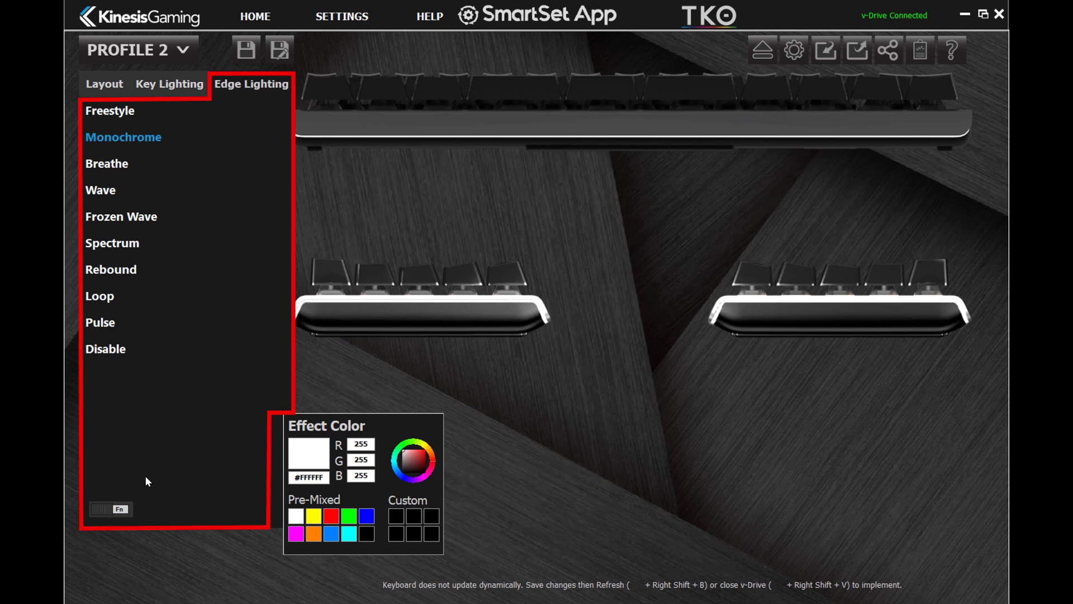
{"action": "left_click", "coordinate": [117, 506]}
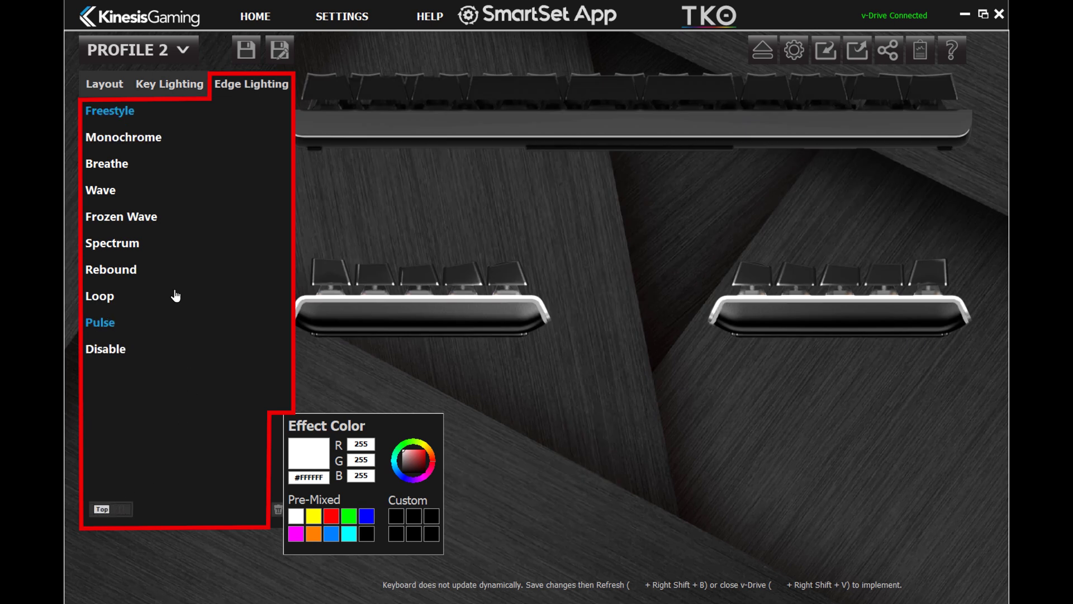
{"action": "left_click", "coordinate": [128, 139]}
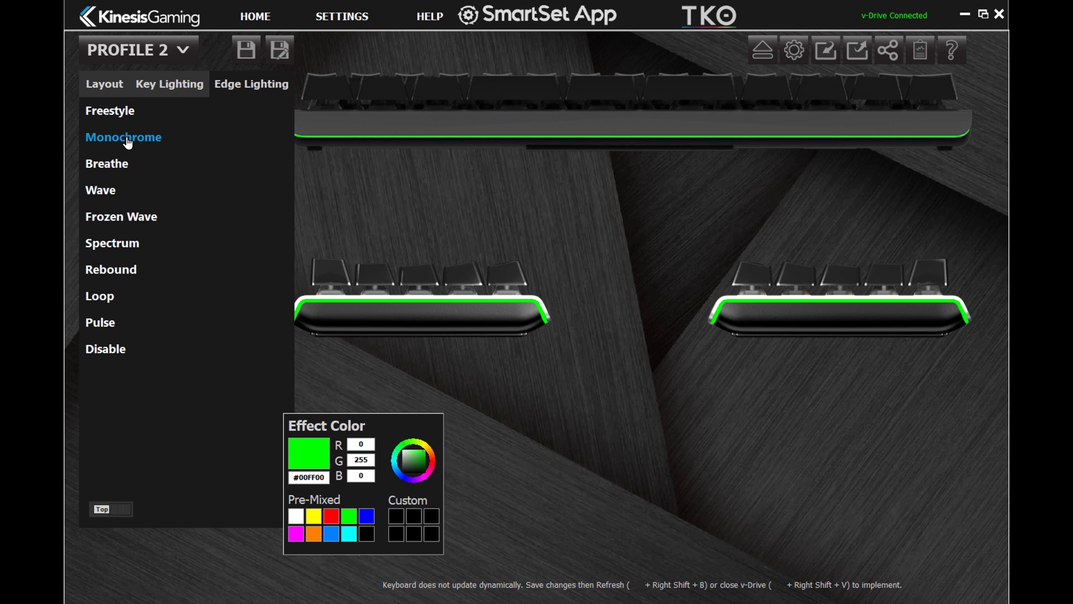
{"action": "left_click", "coordinate": [330, 515]}
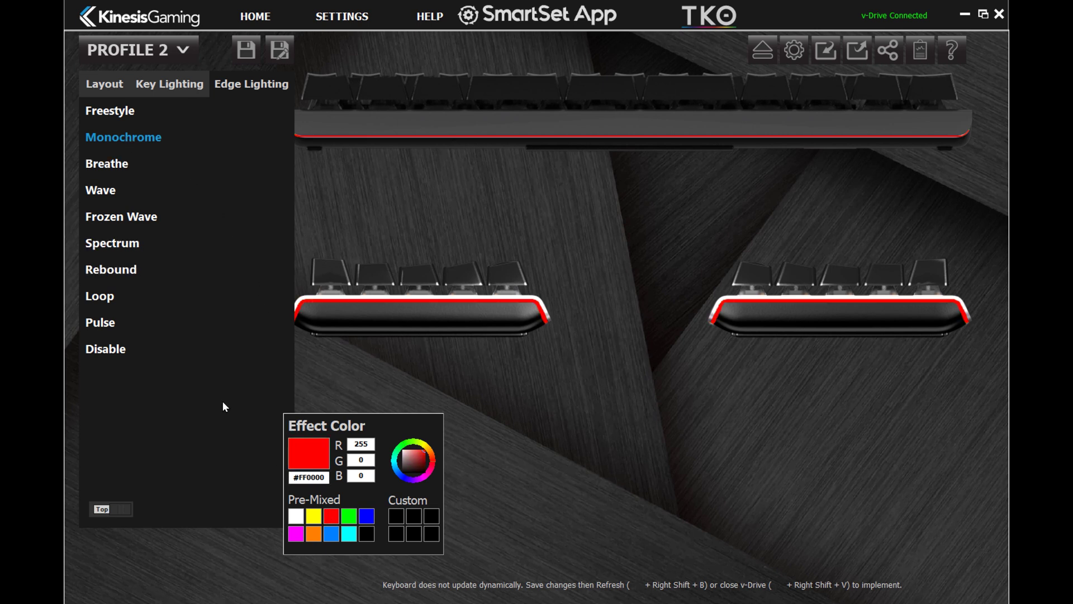
{"action": "left_click", "coordinate": [101, 191]}
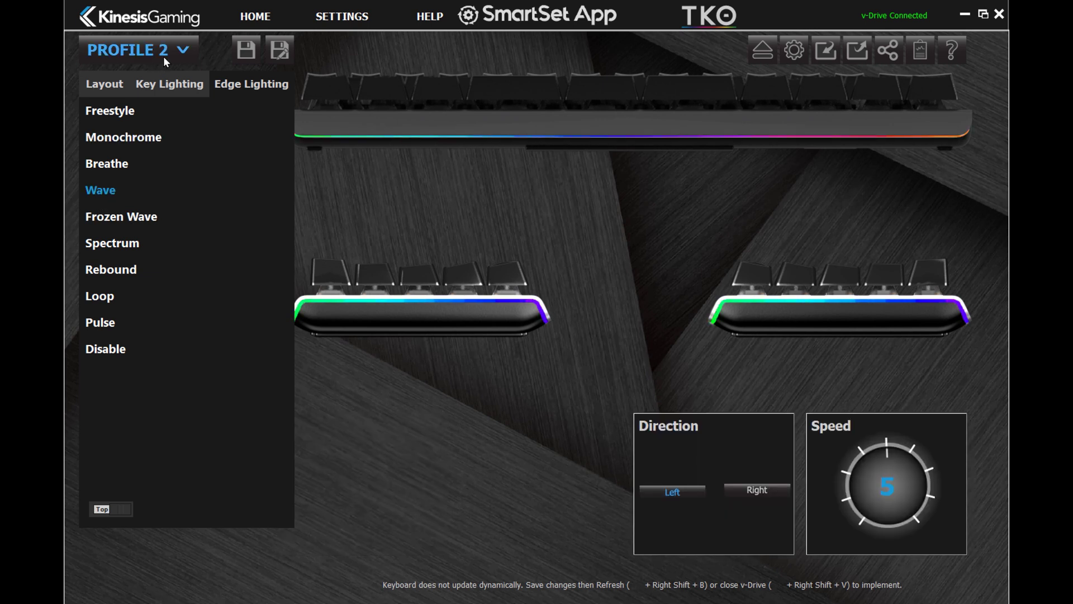
- Switch away from Profile 2 and confirm saving its changes
{"action": "left_click", "coordinate": [180, 48]}
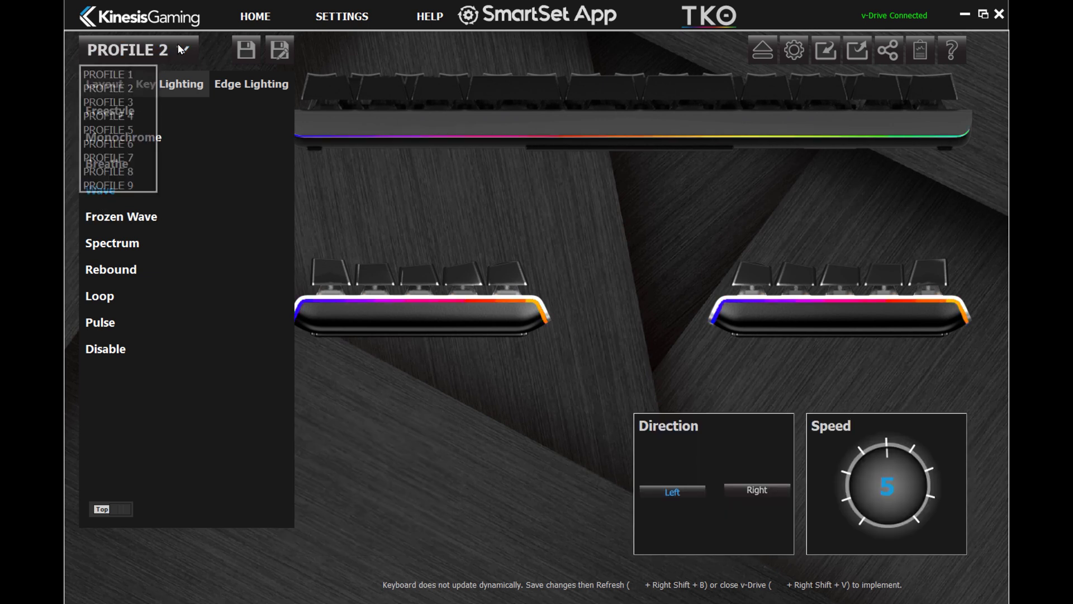
{"action": "left_click", "coordinate": [134, 98]}
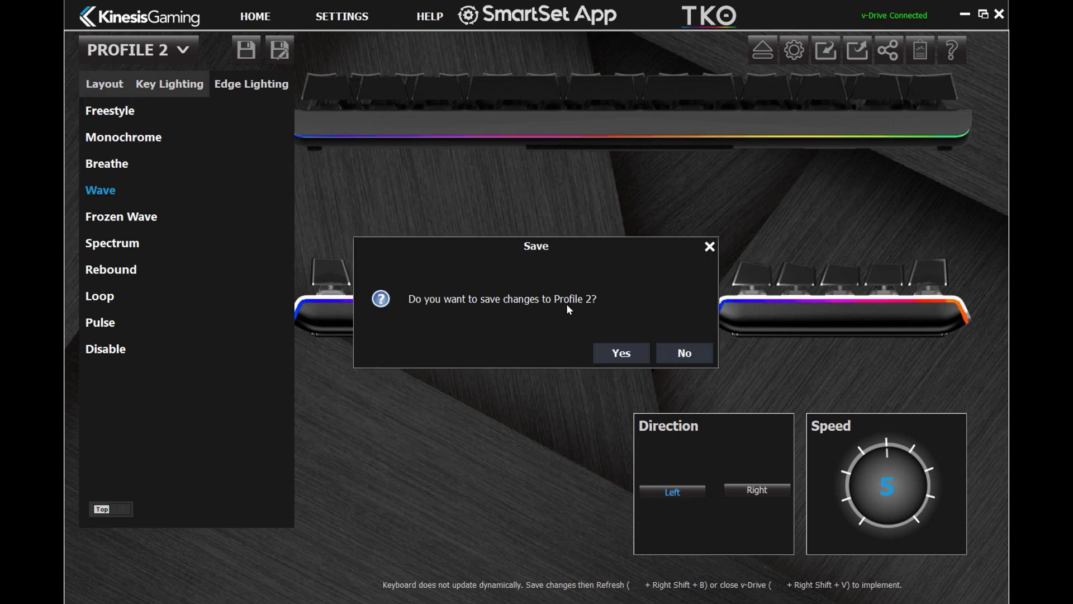
{"action": "left_click", "coordinate": [611, 348]}
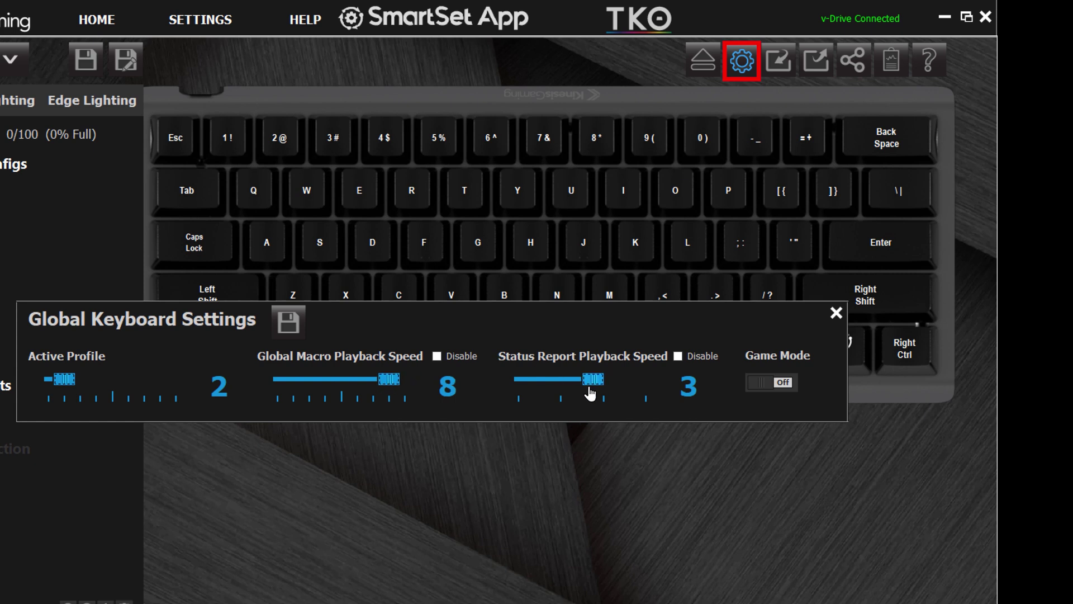
- Lower the status report playback speed to 2 and save the global keyboard settings
{"action": "left_click_drag", "start_coordinate": [592, 382], "coordinate": [574, 386]}
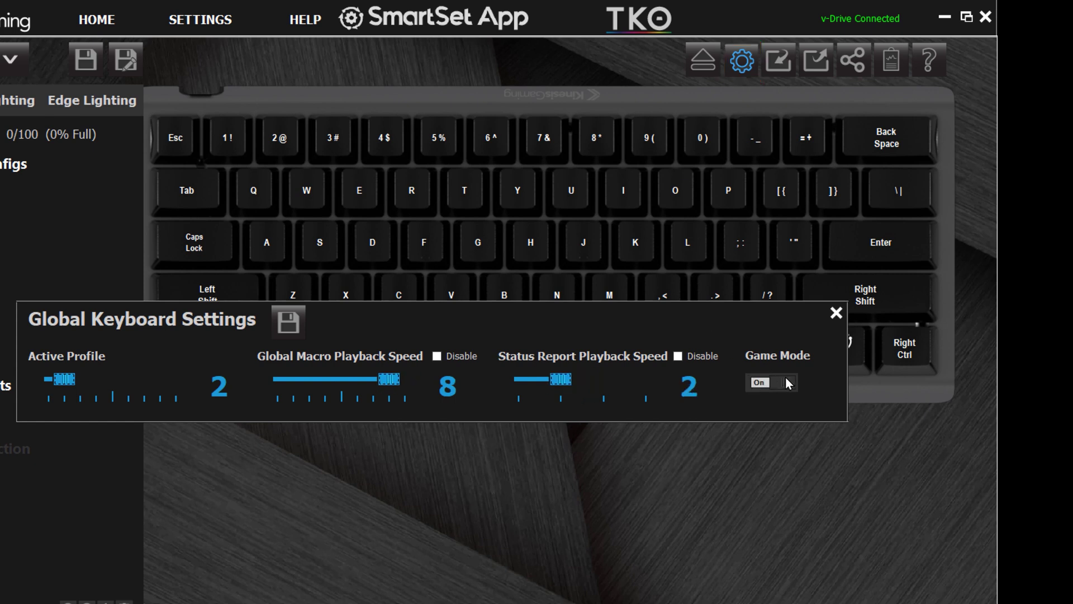
{"action": "left_click", "coordinate": [289, 320]}
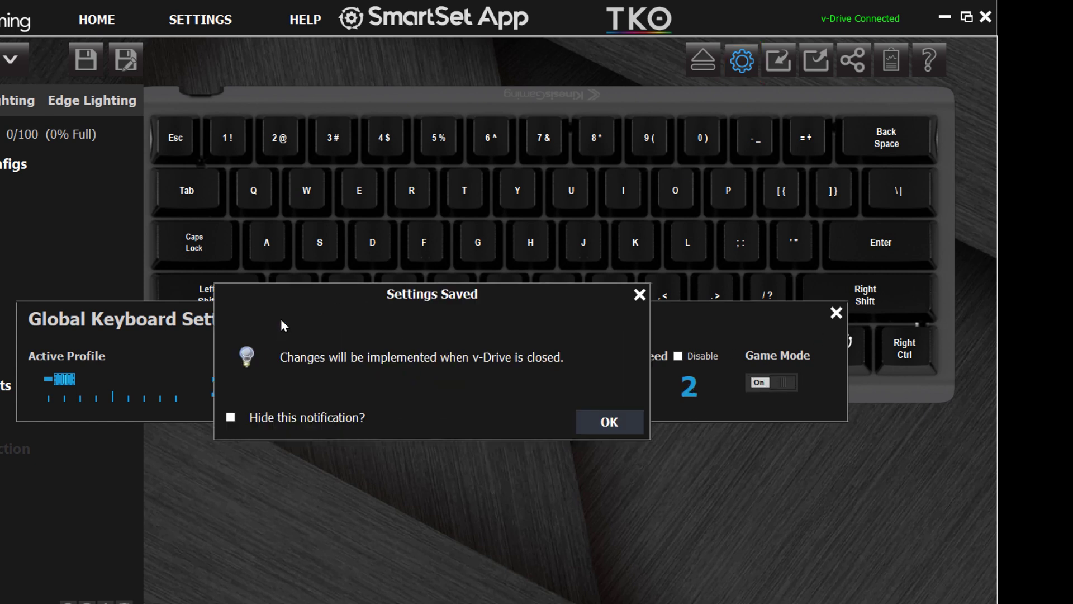
{"action": "left_click", "coordinate": [609, 419]}
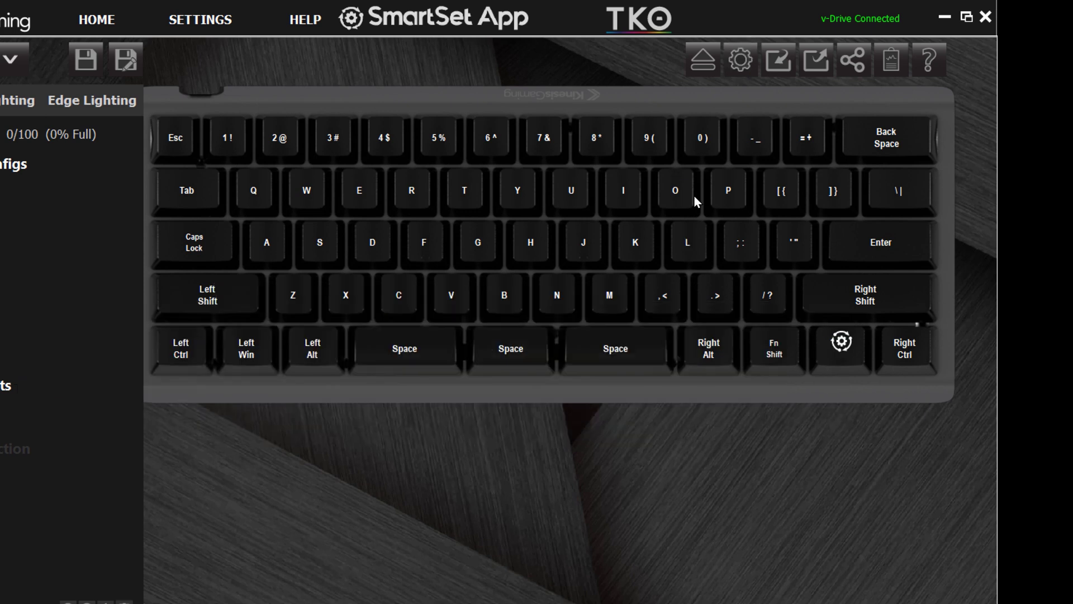
- Export the layout and lighting files and view the app's version information
{"action": "left_click", "coordinate": [815, 59]}
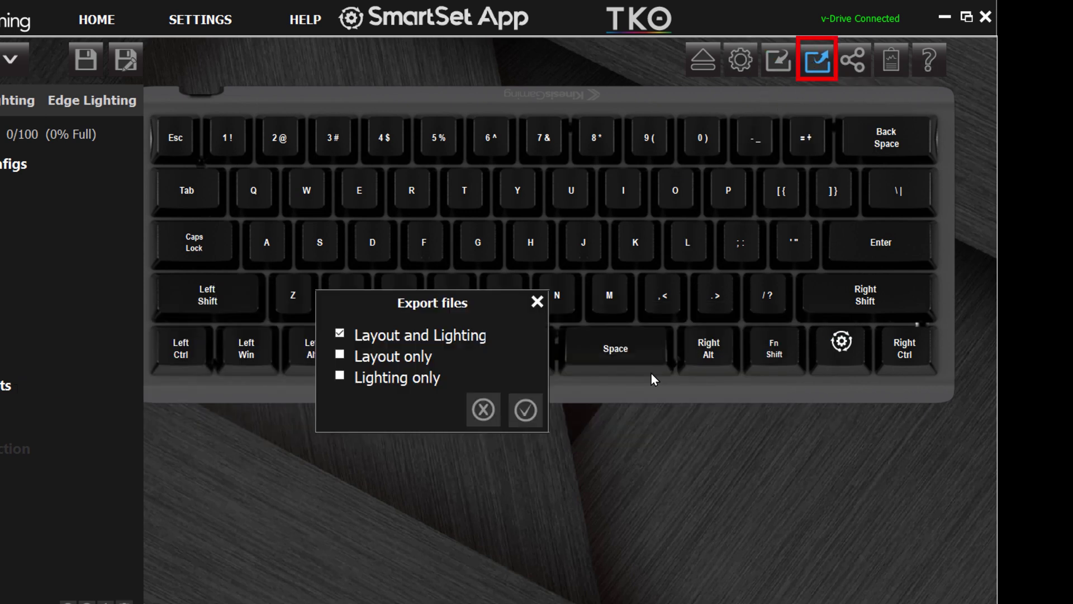
{"action": "left_click", "coordinate": [484, 409]}
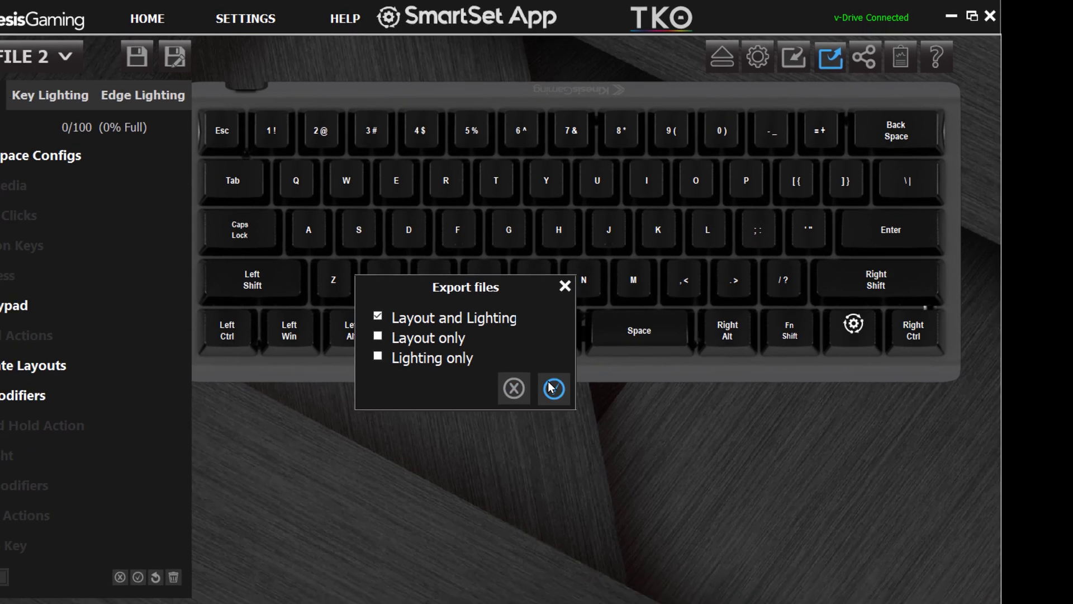
{"action": "left_click", "coordinate": [953, 50]}
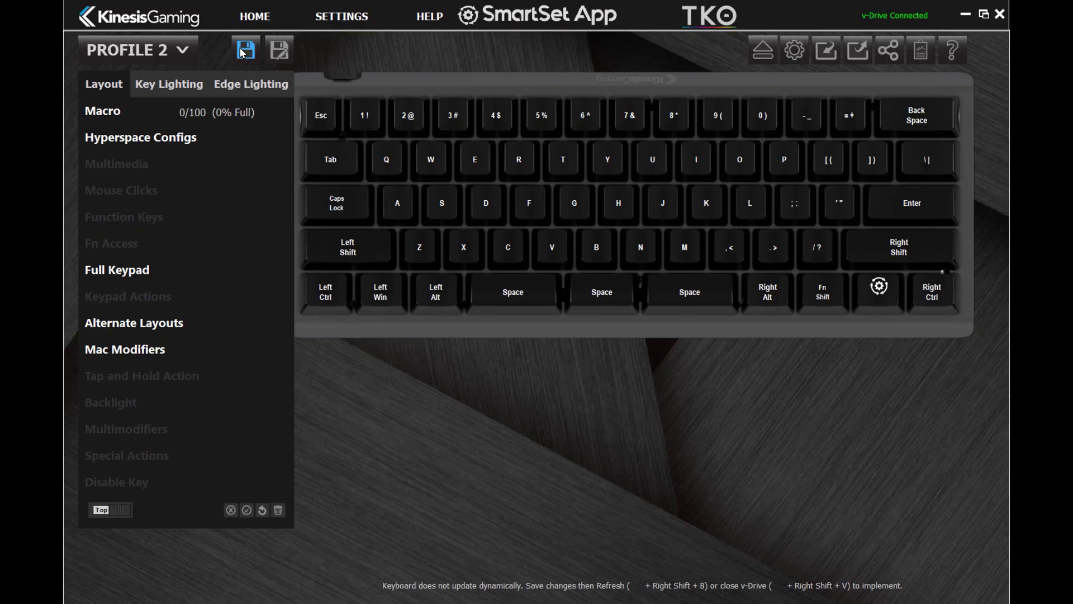
- Save Profile 2 with the floppy-disk icon beside the PROFILE dropdown
{"action": "left_click", "coordinate": [245, 51]}
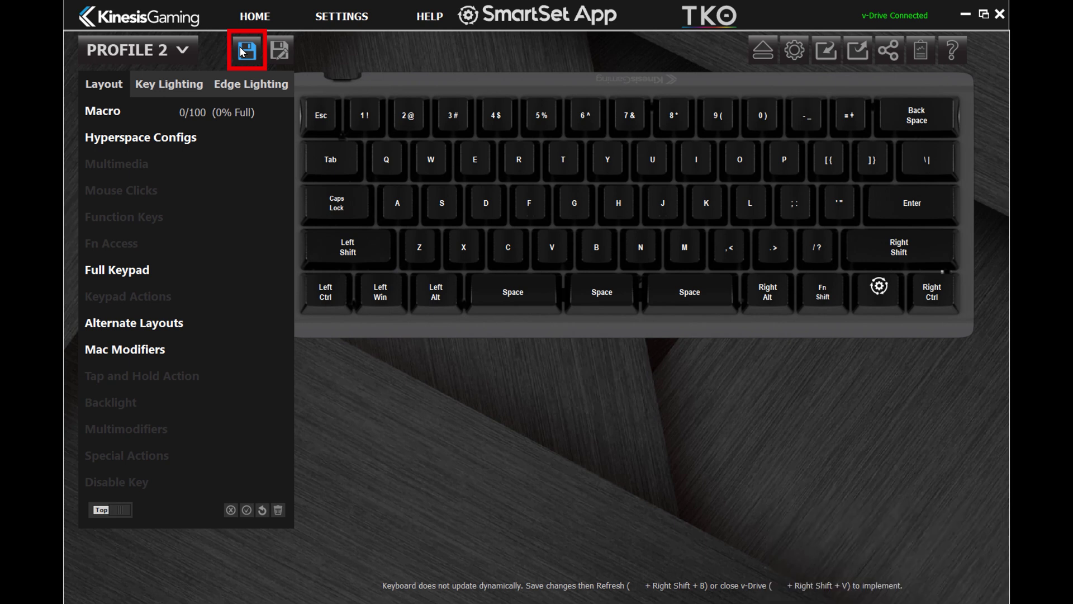